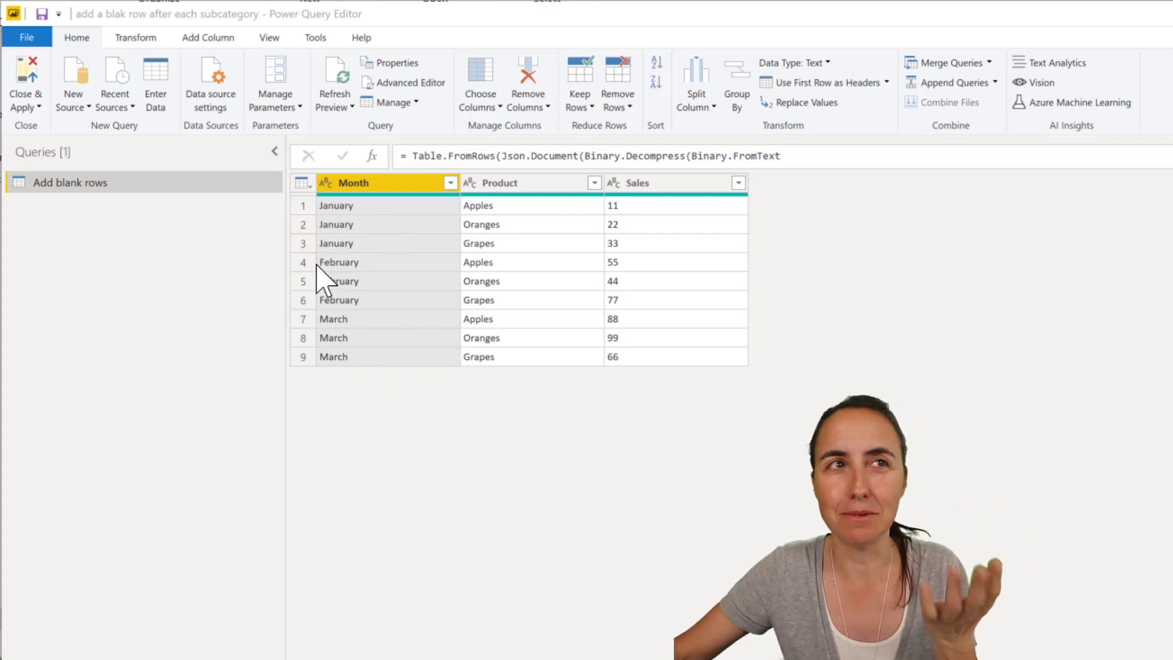
# Group the table by Month with the All Rows operation, producing a nested Count column.
pyautogui.click(139, 41)
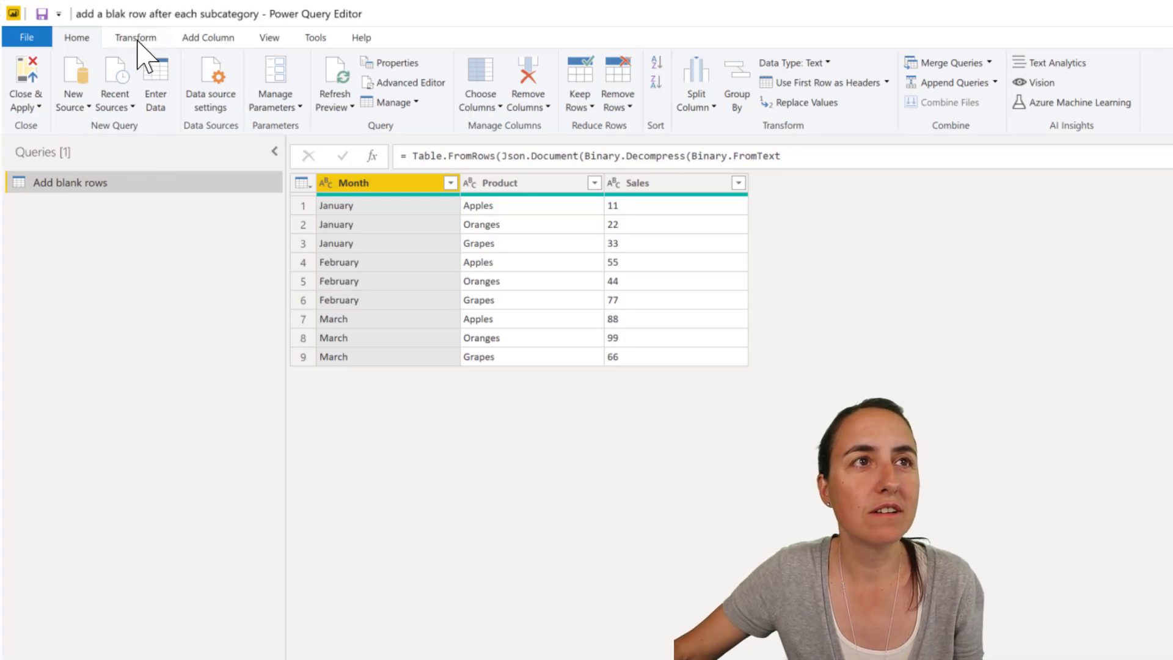
pyautogui.click(140, 41)
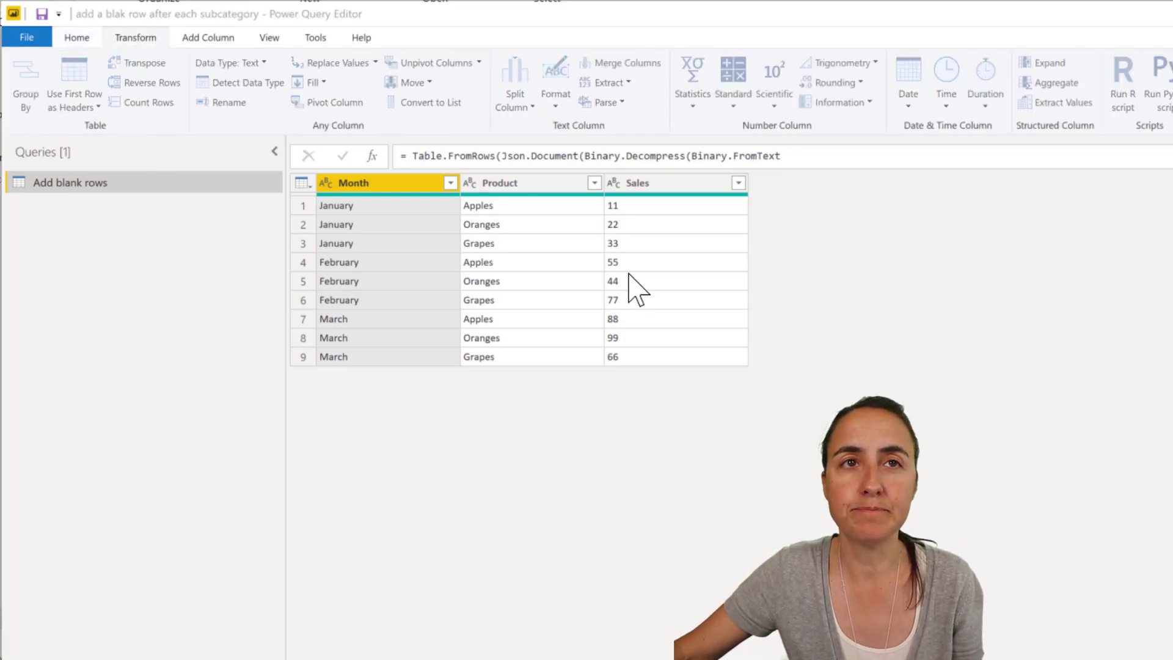
pyautogui.moveTo(1172, 422); pyautogui.dragTo(450, 430)
pyautogui.click(466, 585)
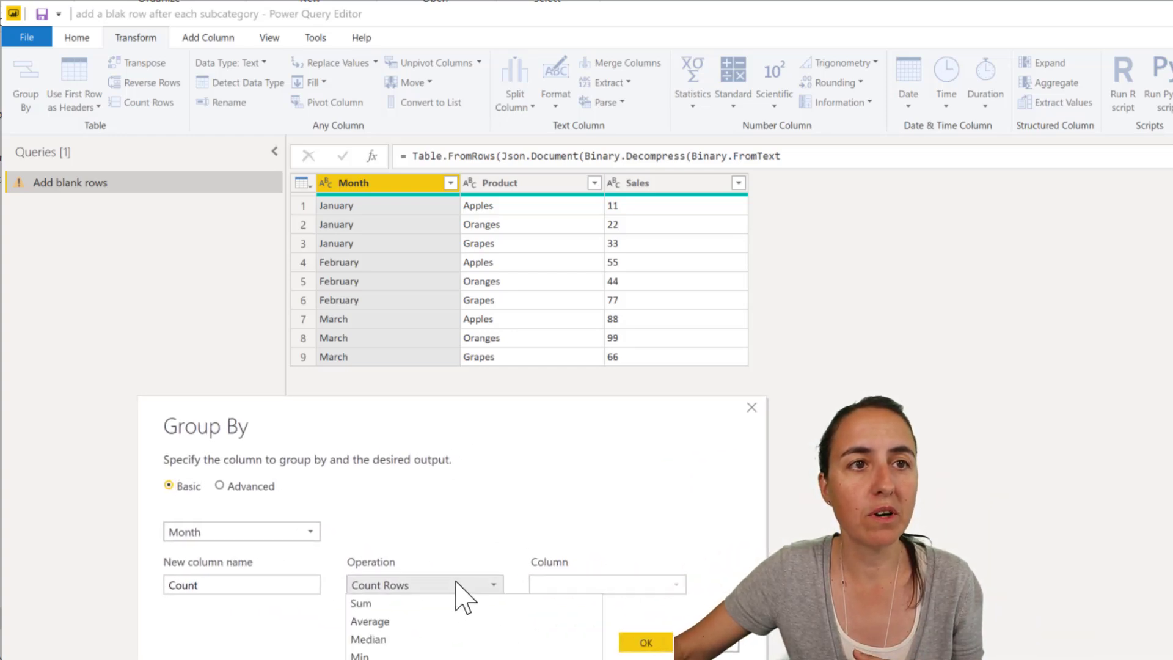
pyautogui.click(428, 659)
pyautogui.click(645, 642)
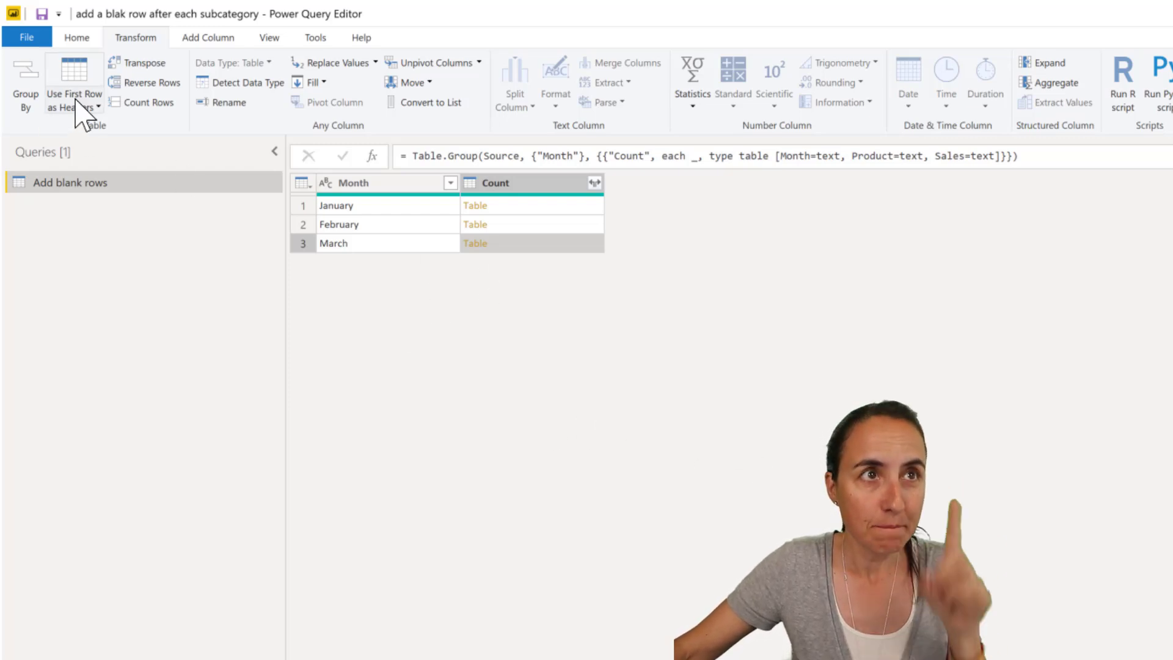
# Edit the grouping formula to insert Table.InsertRows(_,Table.RowCount(_) after 'each'.
pyautogui.click(26, 82)
pyautogui.press('Escape')
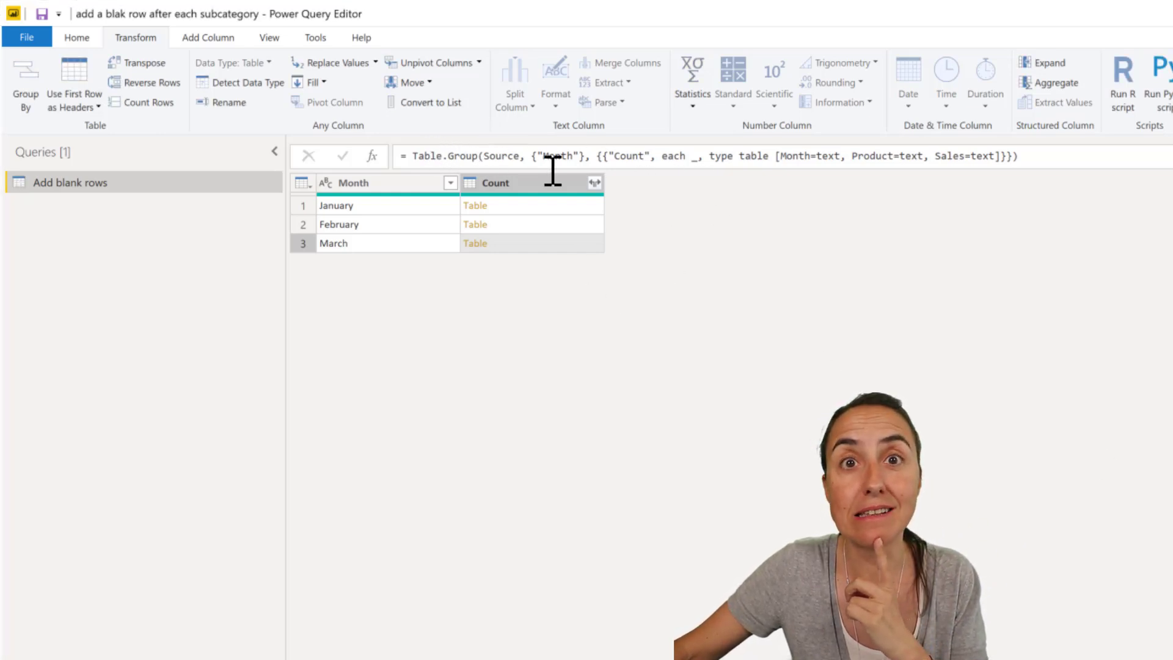
pyautogui.click(690, 158)
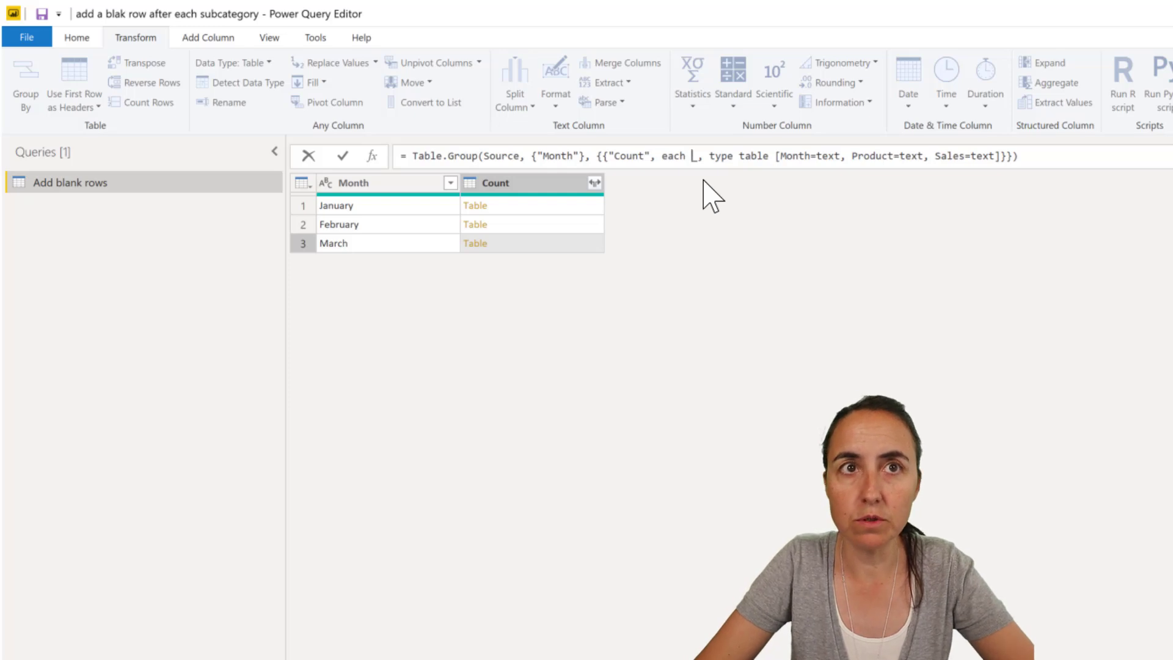
pyautogui.write('Table.In')
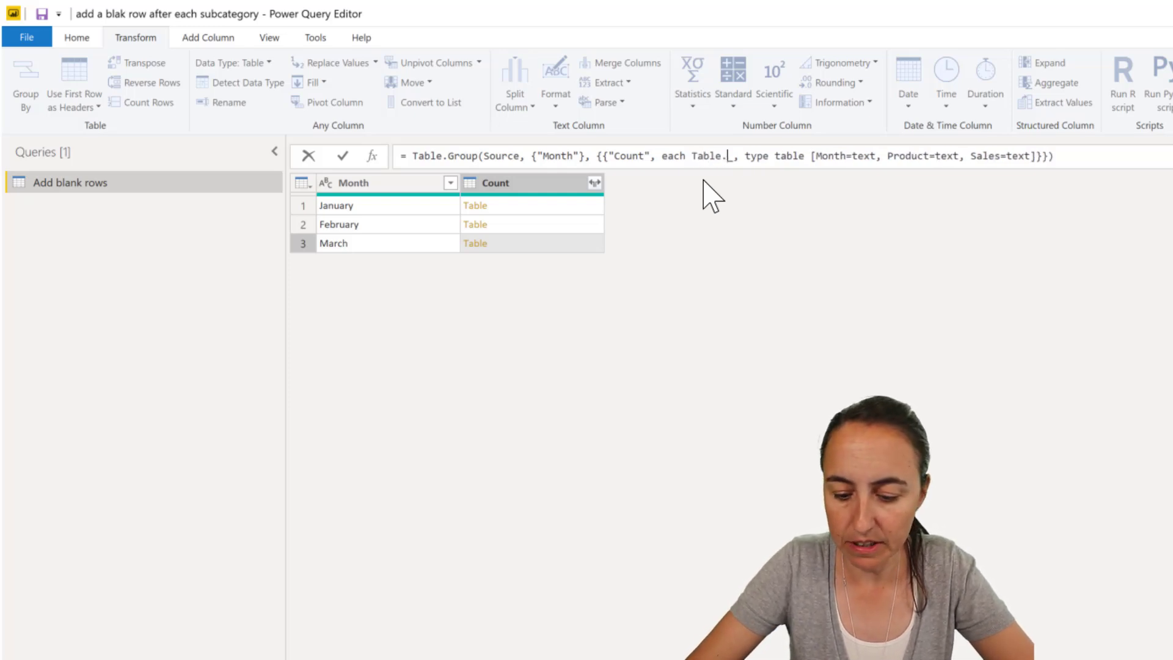
pyautogui.write('sert')
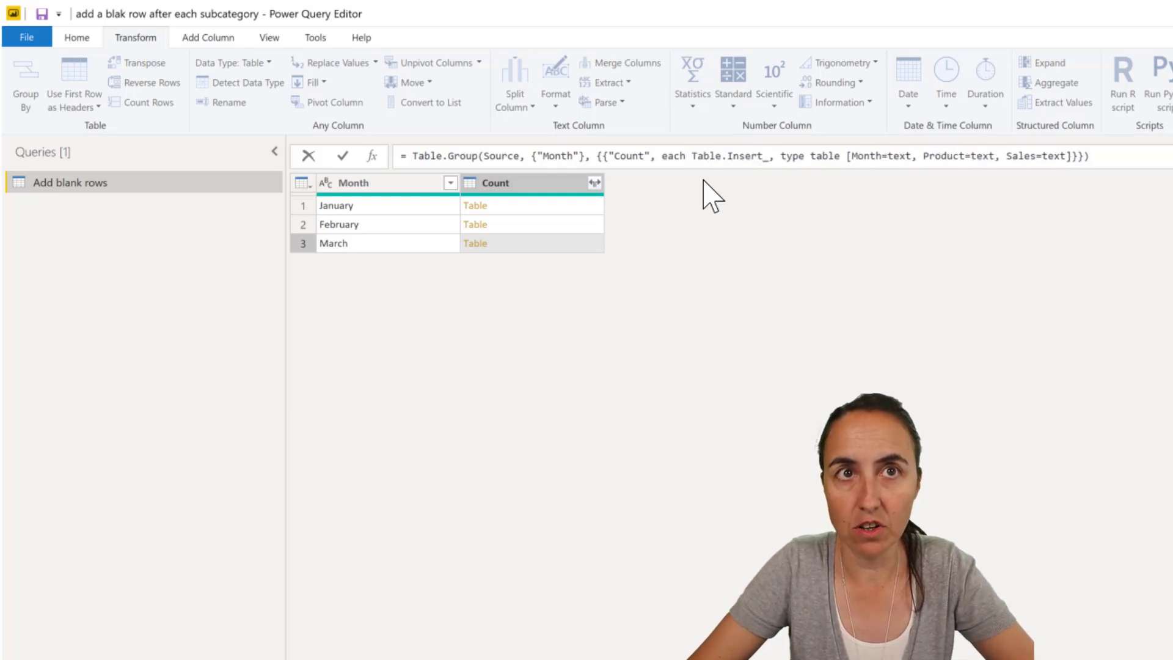
pyautogui.write('Rows')
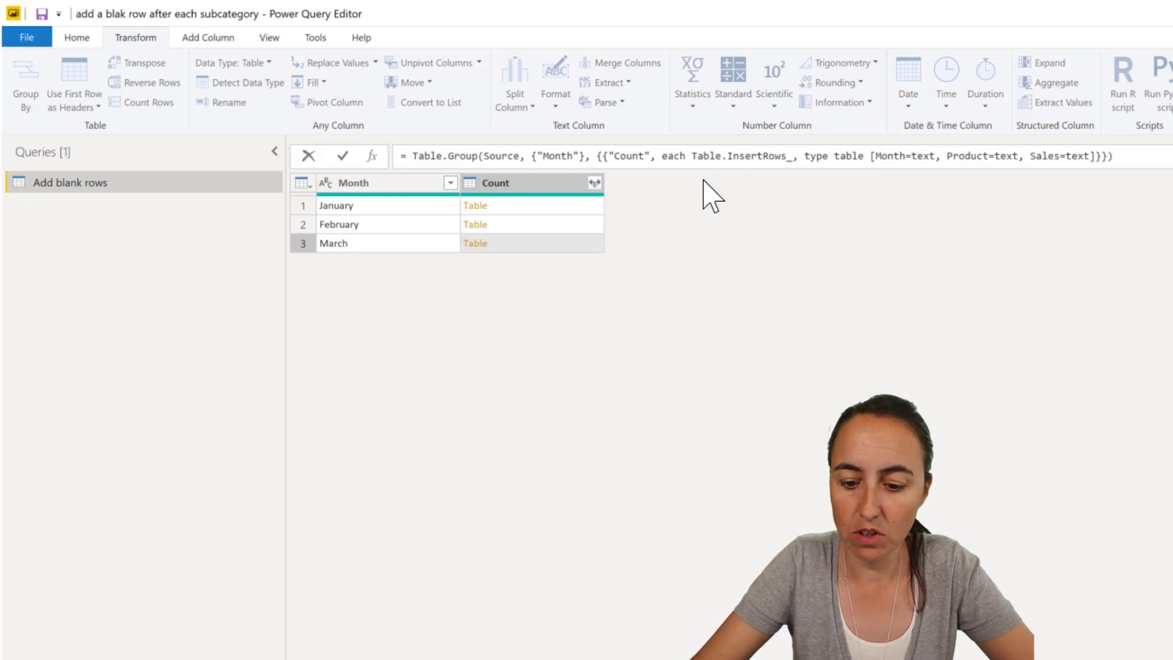
pyautogui.write('(')
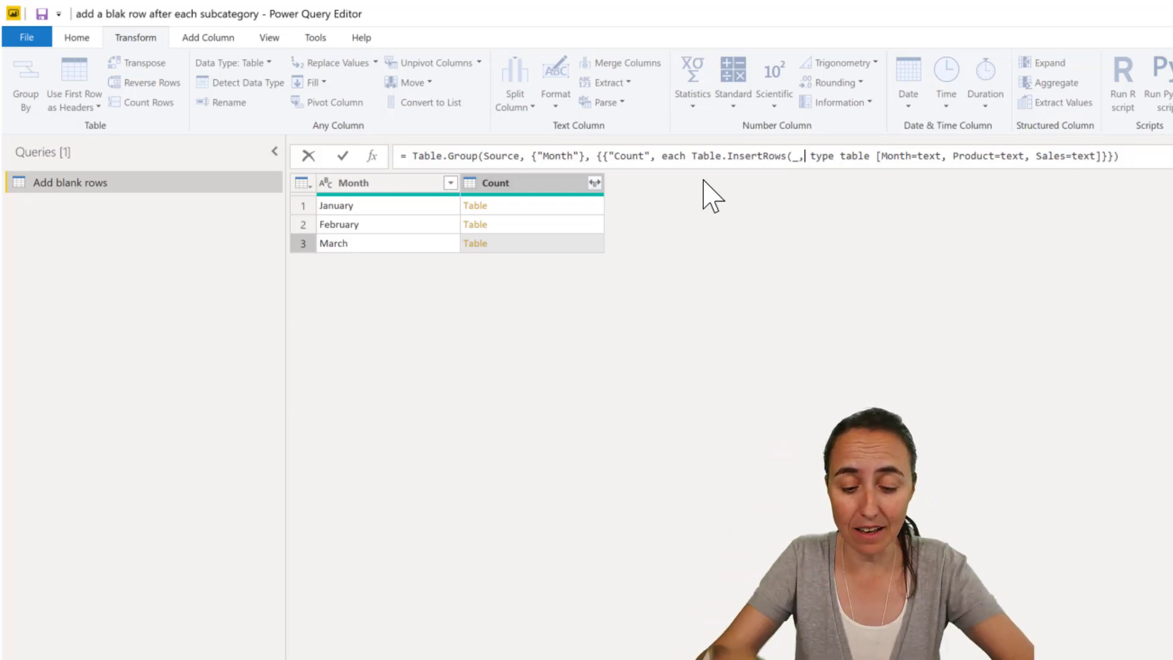
pyautogui.write('Table.Row')
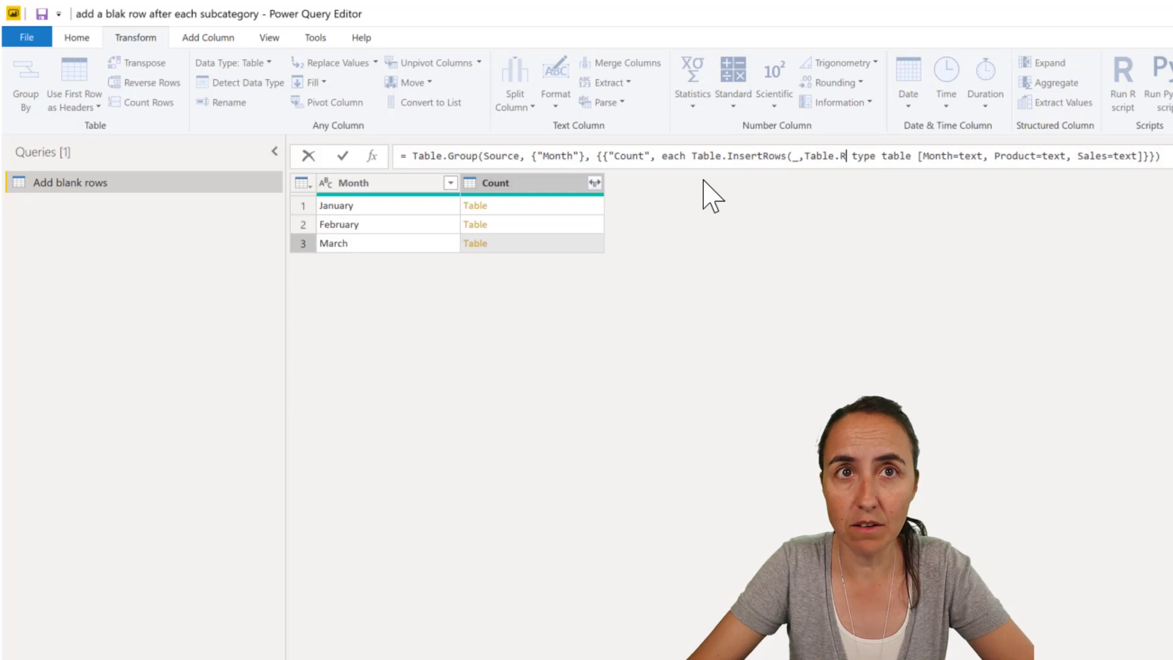
pyautogui.write('Count(_')
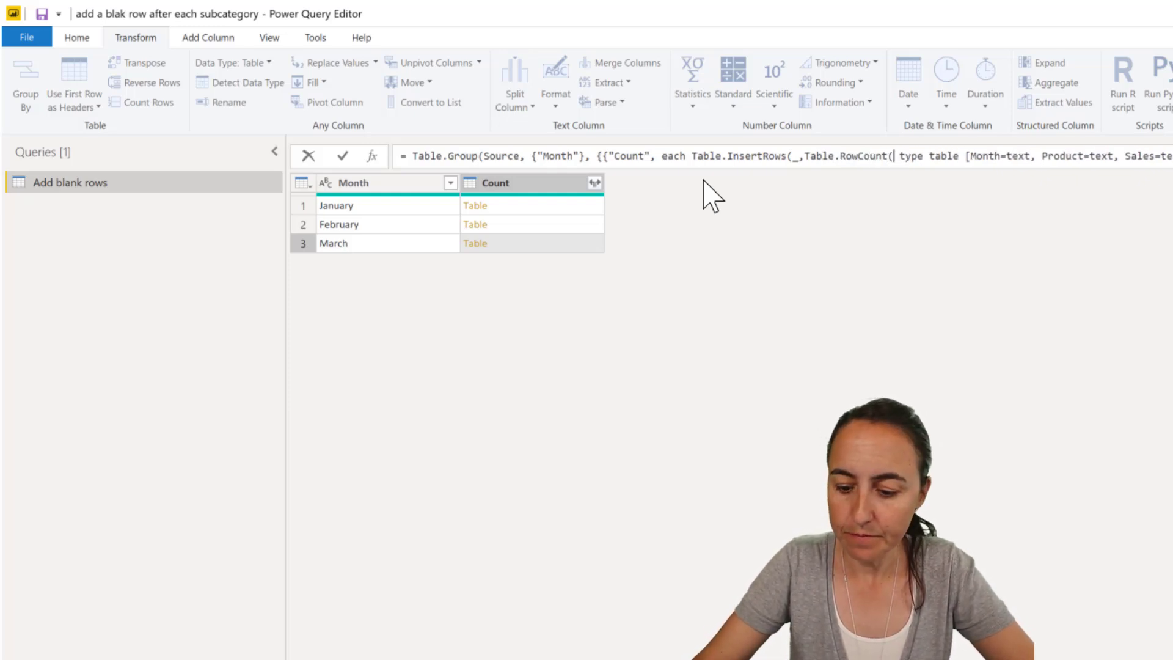
pyautogui.write(')')
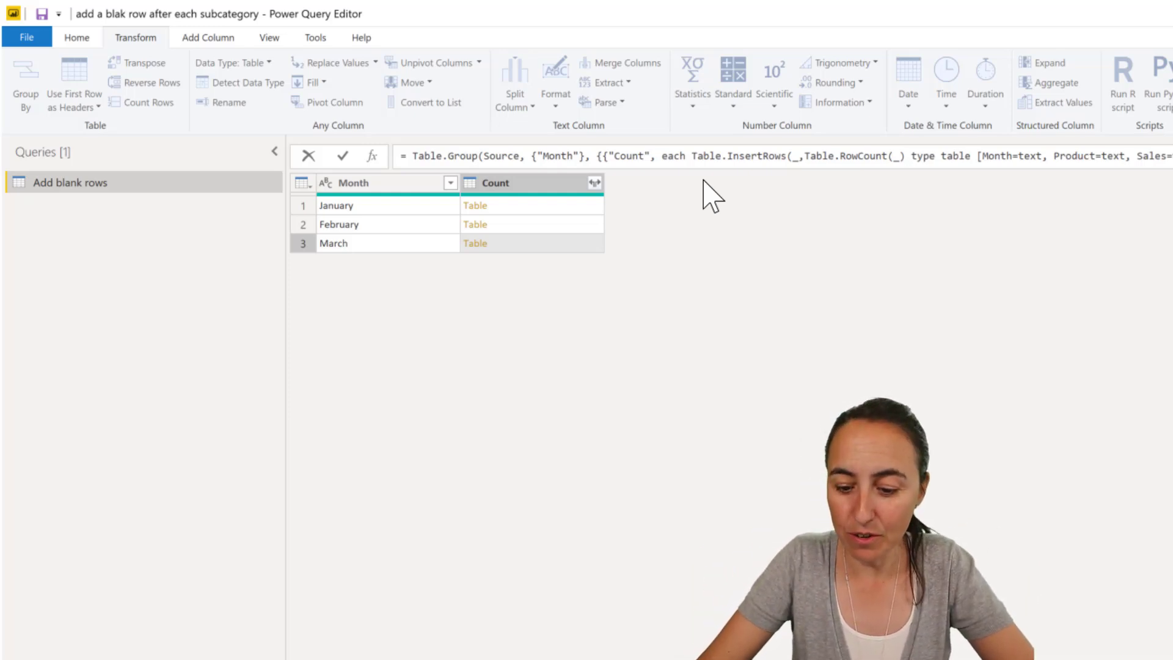
# Replace the formula's type declaration with a row record starting {[Month="".
pyautogui.write(',')
pyautogui.press('Delete')
pyautogui.press('Delete')
pyautogui.press('Delete')
pyautogui.press('Delete')
pyautogui.press('Delete')
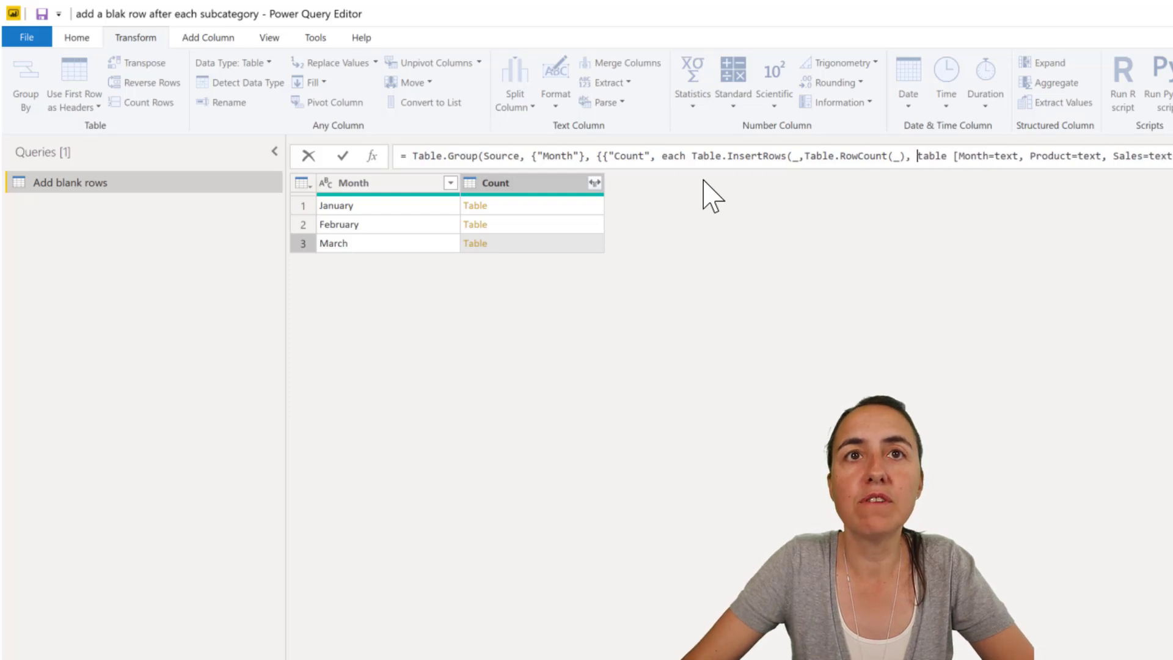
pyautogui.press('Delete')
pyautogui.press('Delete')
pyautogui.press('Delete')
pyautogui.press('Delete')
pyautogui.press('Delete')
pyautogui.press('Delete')
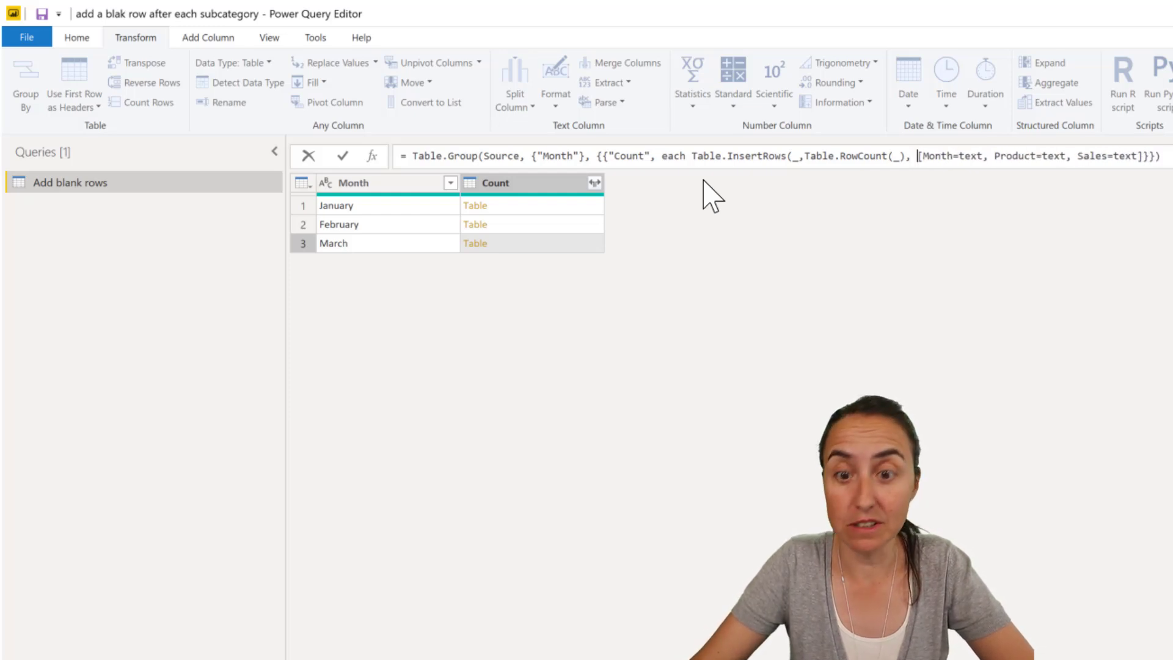
pyautogui.write('{')
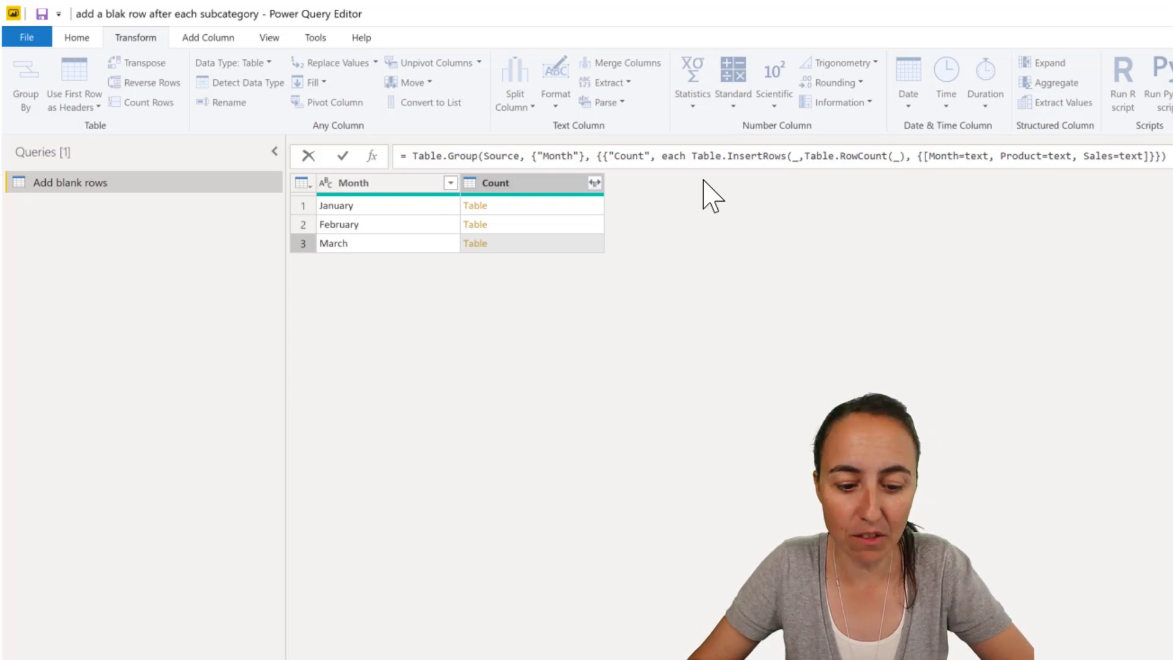
pyautogui.hotkey('ctrl', 'shift', 'Right')
pyautogui.write('"')
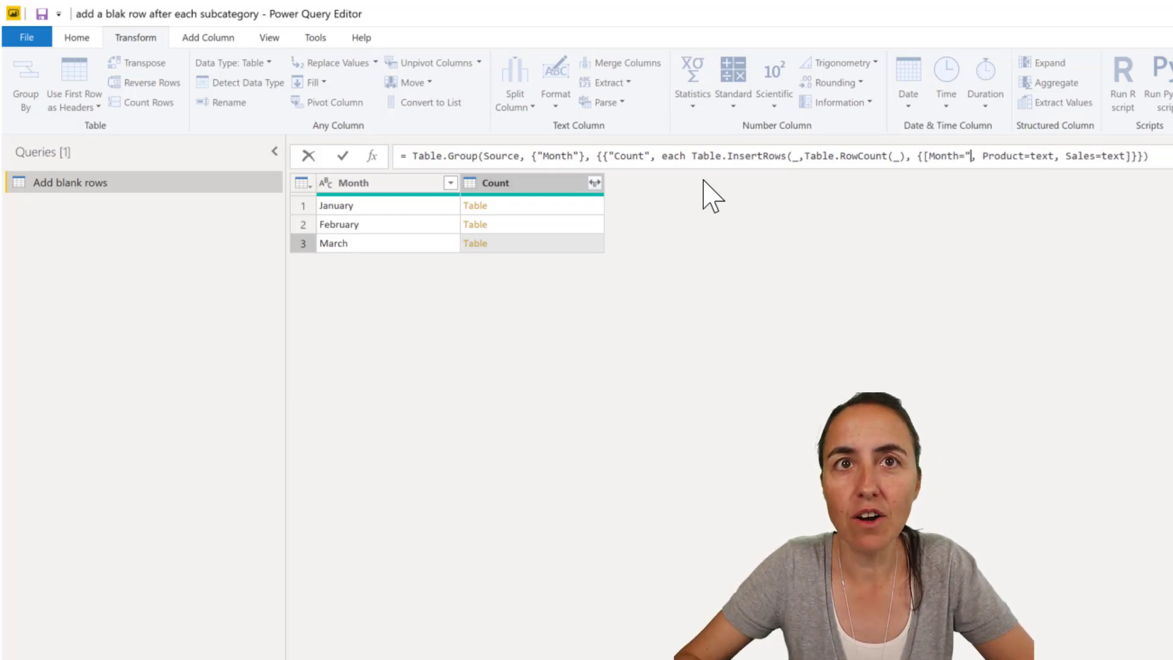
pyautogui.write('"')
pyautogui.press('Right')
# Blank the Product and Sales values, close the formula with )}, and commit it.
pyautogui.press('Right')
pyautogui.press('Right')
pyautogui.press('Right')
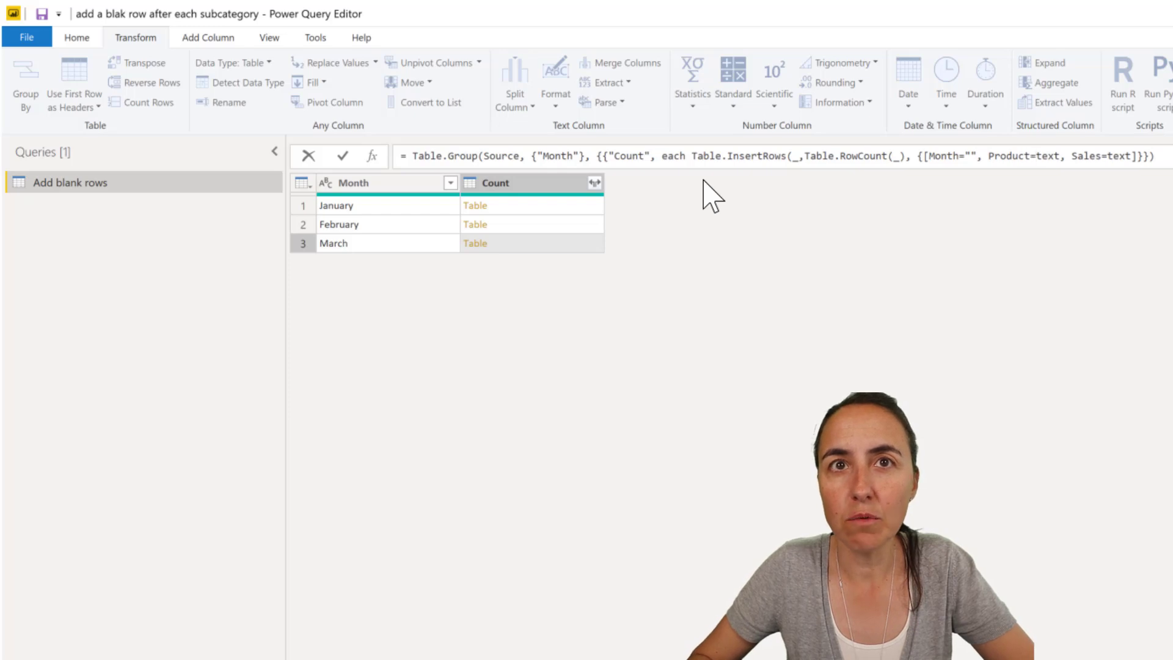
pyautogui.hotkey('ctrl', 'shift', 'Right')
pyautogui.write('""')
pyautogui.press('Right')
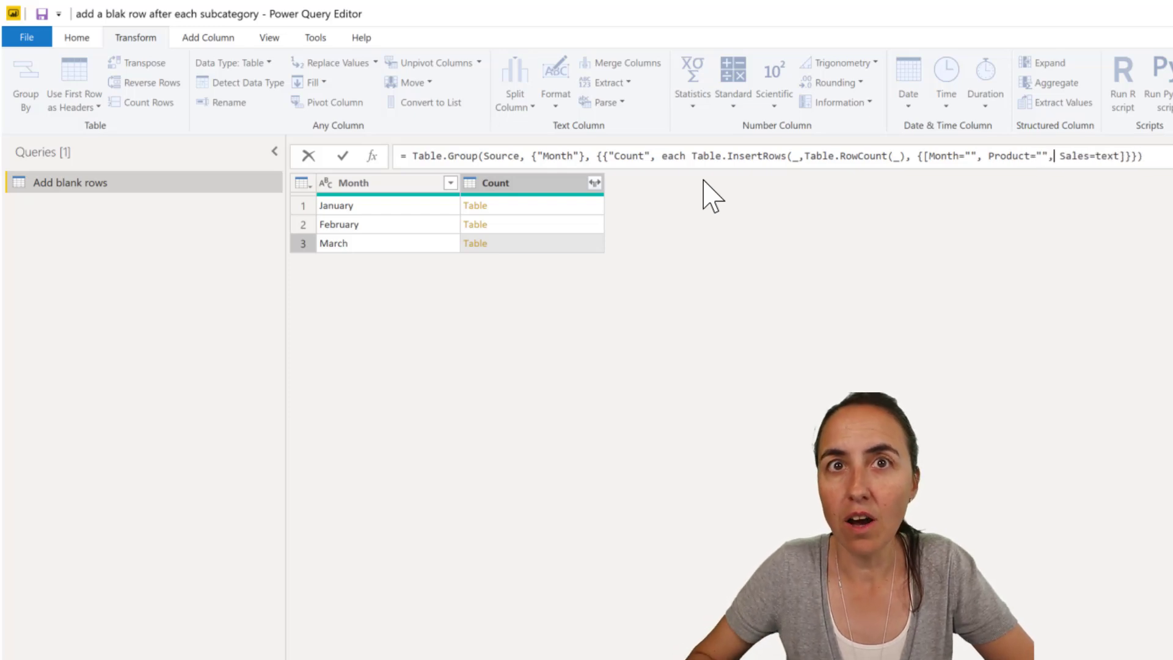
pyautogui.press('Right')
pyautogui.press('Right')
pyautogui.press('Right')
pyautogui.hotkey('ctrl', 'shift', 'Right')
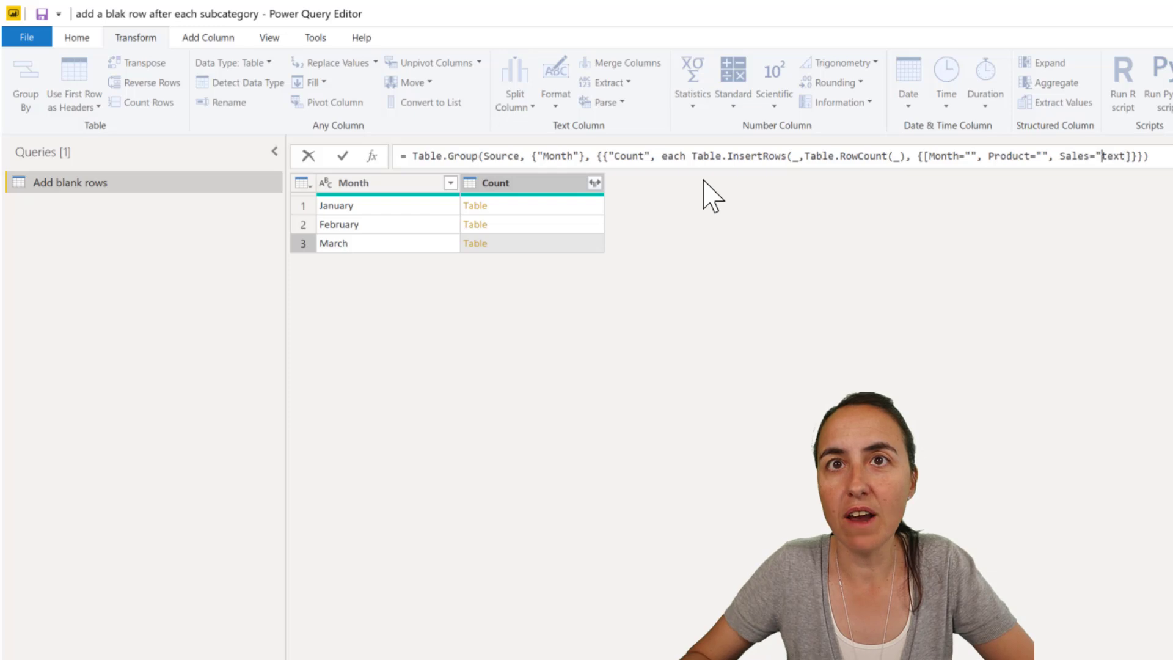
pyautogui.write('"')
pyautogui.press('BackSpace')
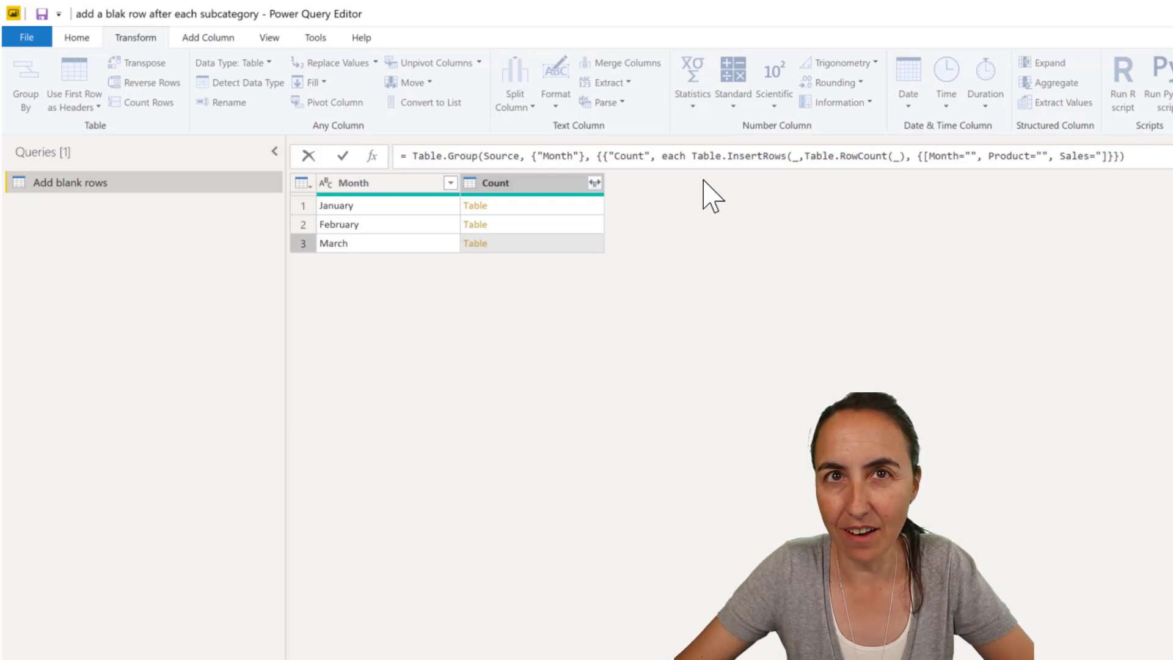
pyautogui.write('"')
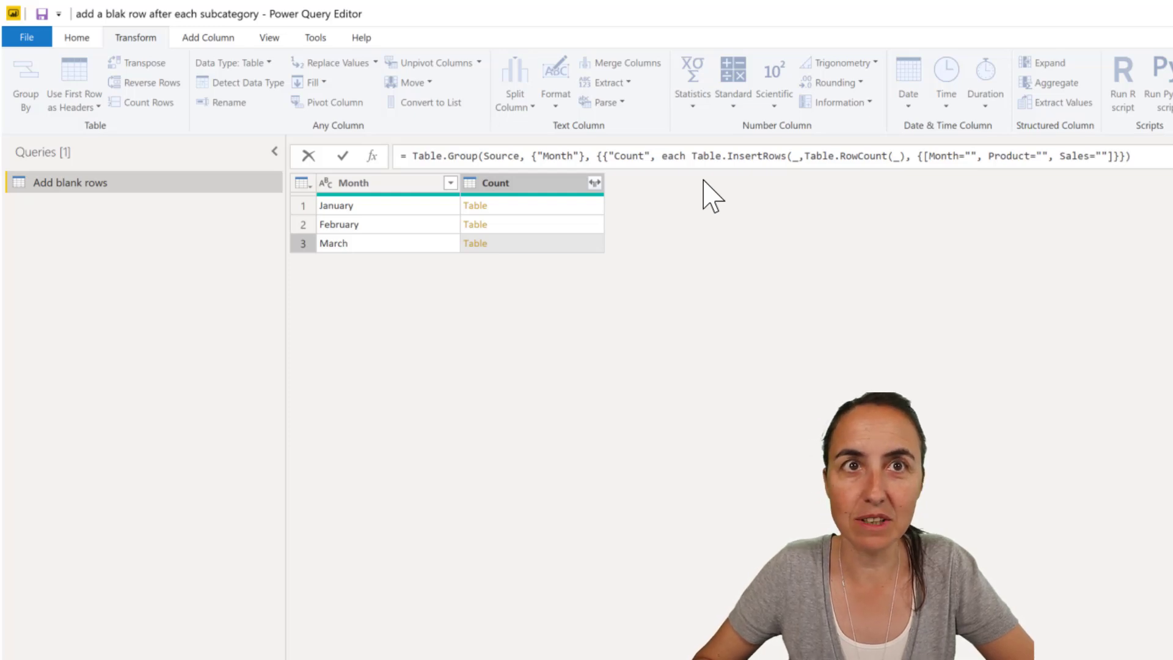
pyautogui.write(')')
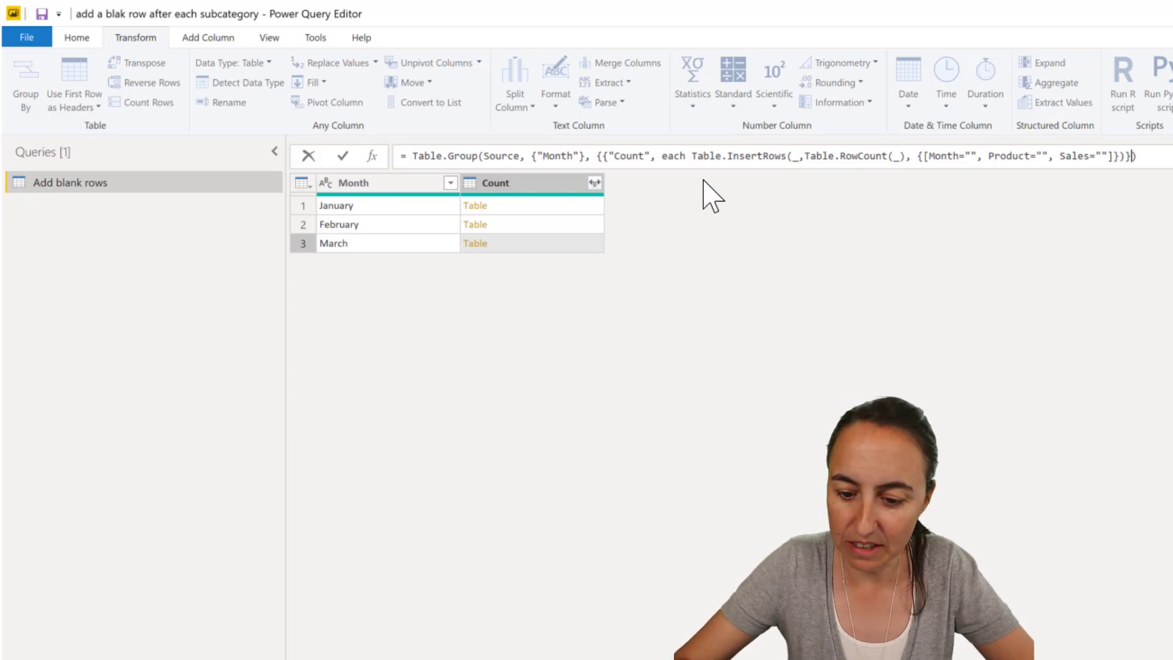
pyautogui.write('}')
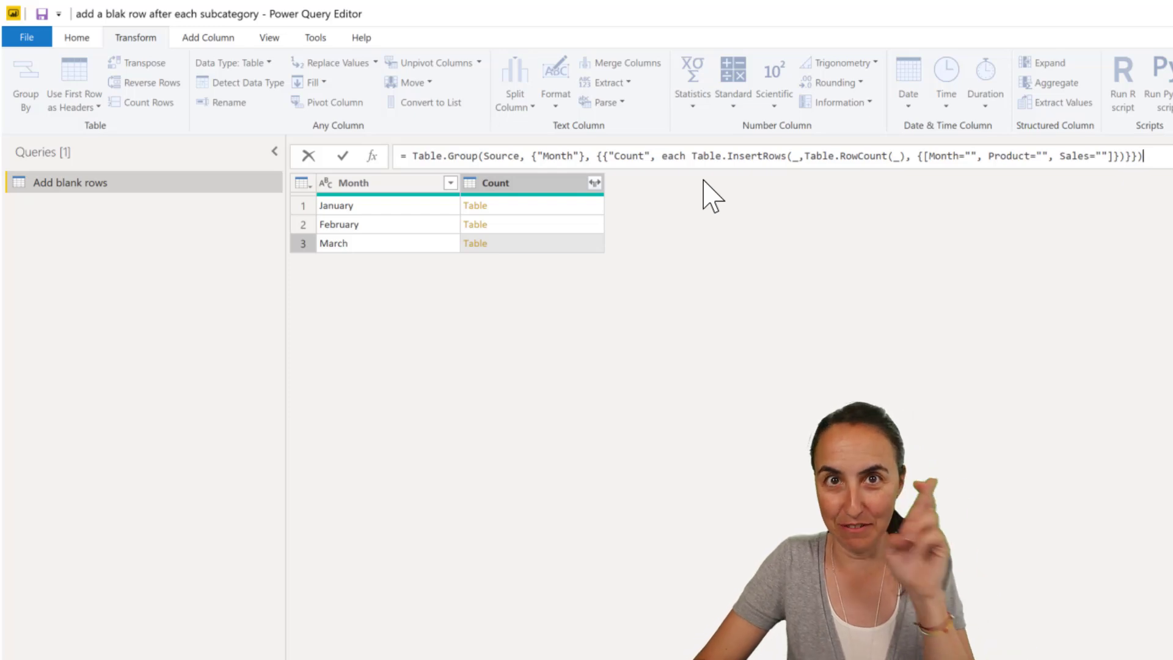
pyautogui.press('Return')
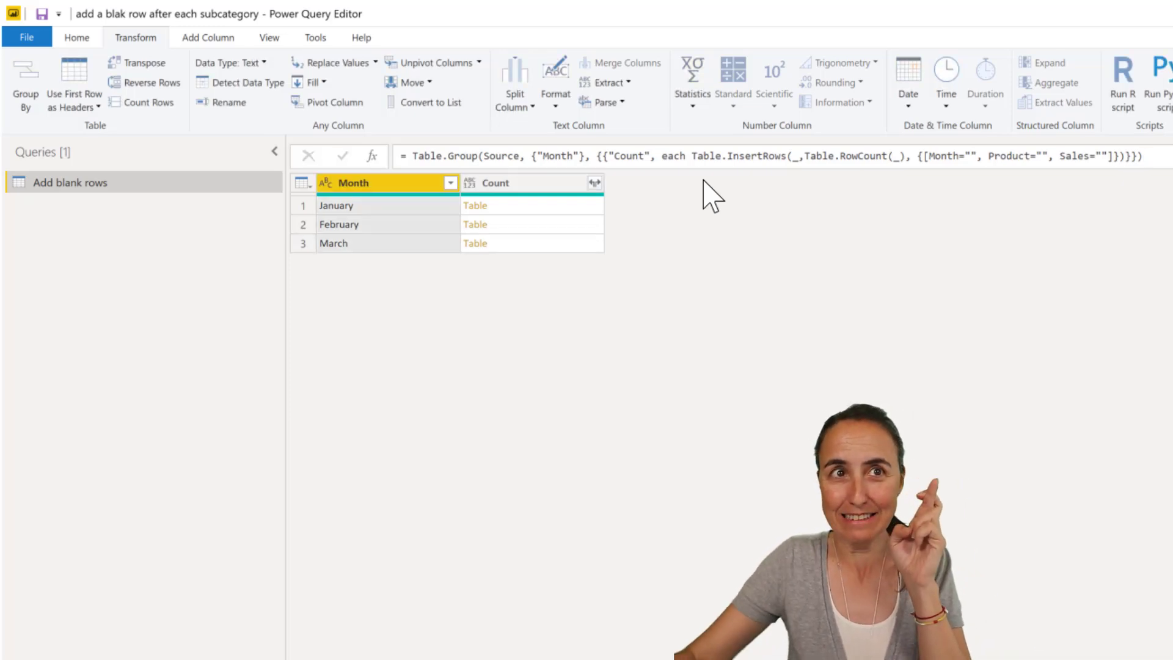
# Expand Month, Product and Sales from the Count tables and delete the original Month column.
pyautogui.click(570, 206)
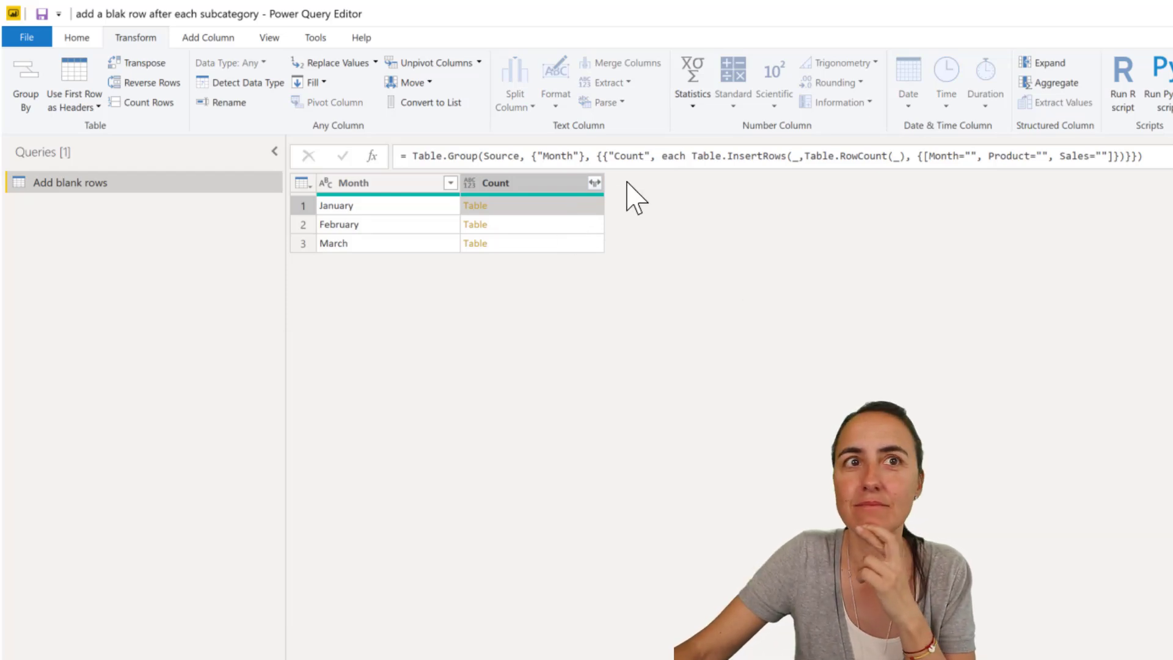
pyautogui.click(599, 185)
pyautogui.click(596, 183)
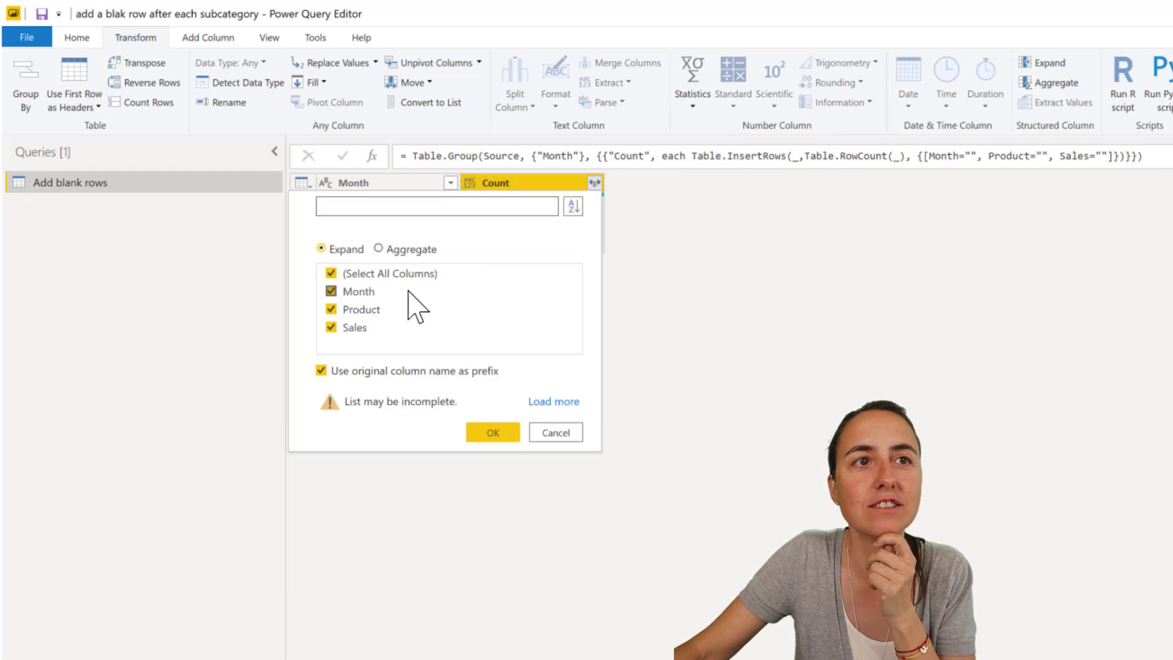
pyautogui.click(489, 431)
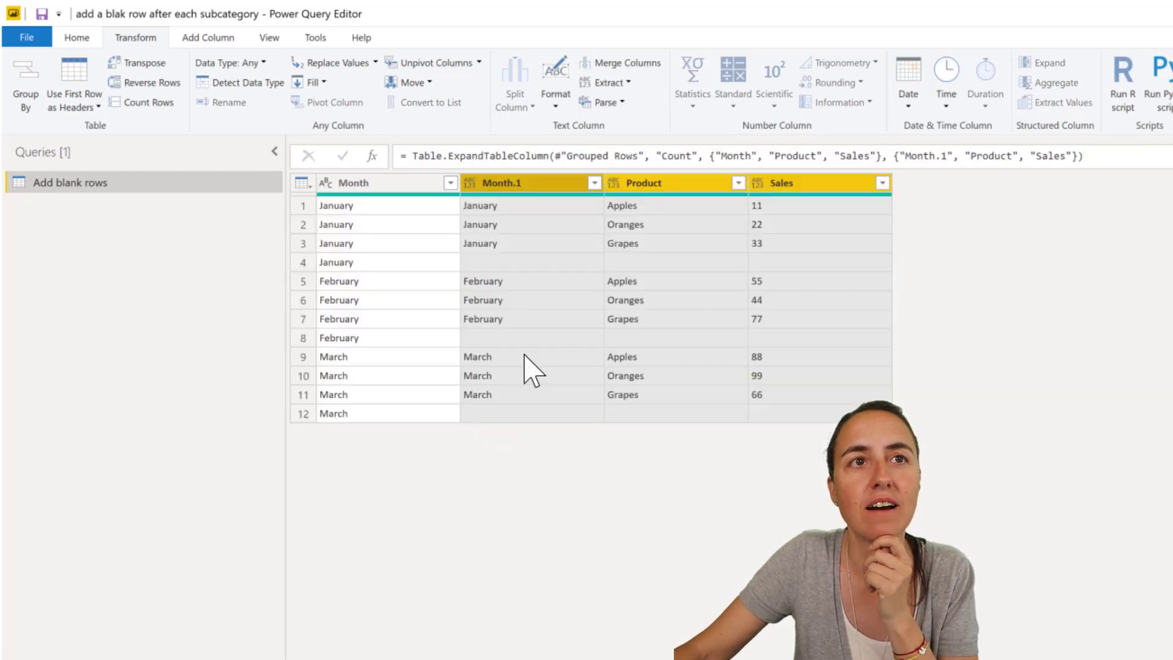
pyautogui.click(379, 182)
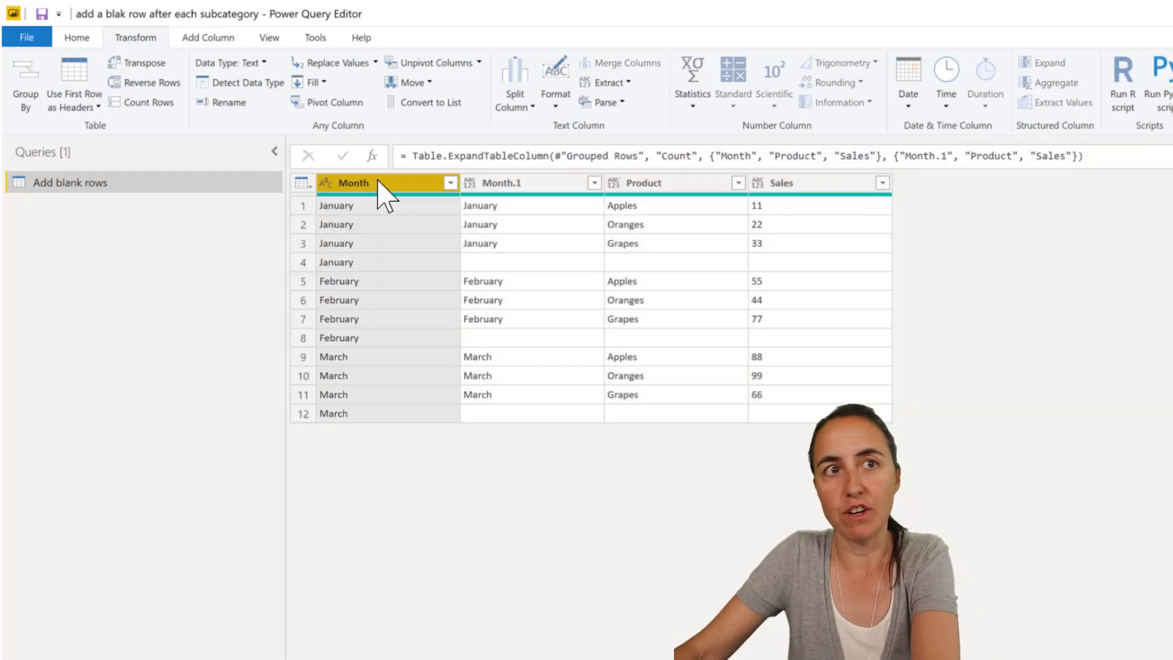
pyautogui.press('Delete')
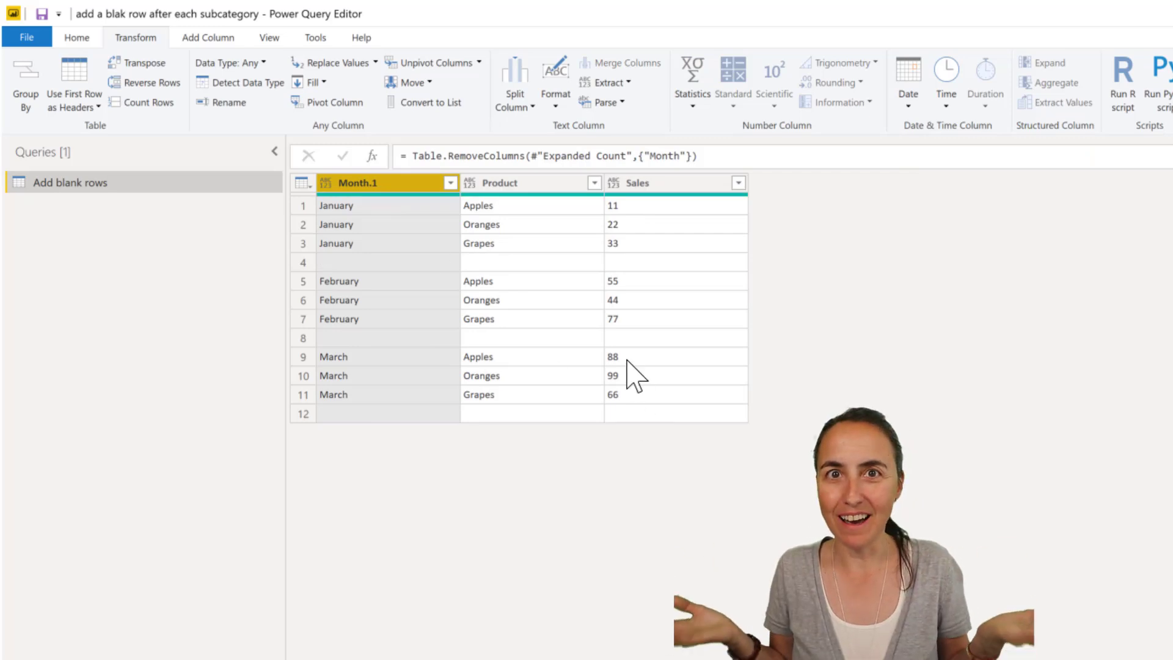